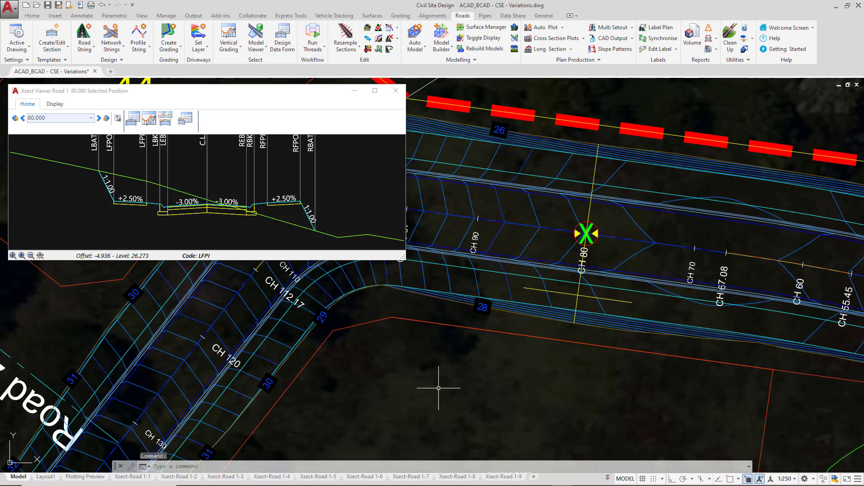
Step: Examine Road 1 in plan from its start near the basin around to the bend at chainage 170
{"action": "scroll", "coordinate": [758, 304], "scroll_direction": "down", "scroll_amount": 2}
{"action": "middle_click_drag", "start_coordinate": [758, 305], "coordinate": [360, 180]}
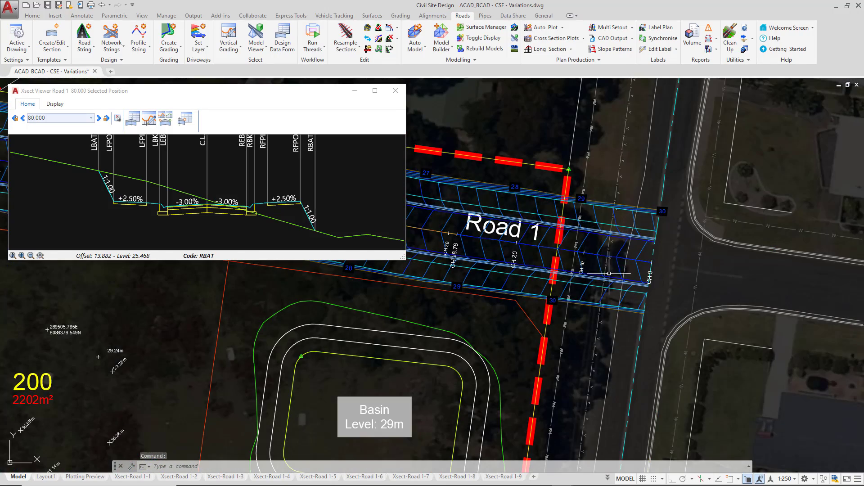
{"action": "scroll", "coordinate": [634, 300], "scroll_direction": "up", "scroll_amount": 2}
{"action": "scroll", "coordinate": [634, 300], "scroll_direction": "down", "scroll_amount": 3}
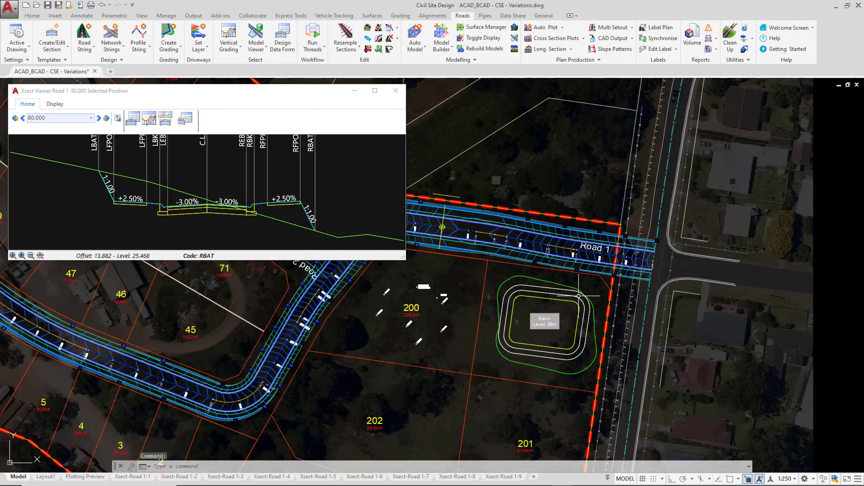
{"action": "scroll", "coordinate": [419, 330], "scroll_direction": "up", "scroll_amount": 1}
{"action": "scroll", "coordinate": [418, 330], "scroll_direction": "up", "scroll_amount": 5}
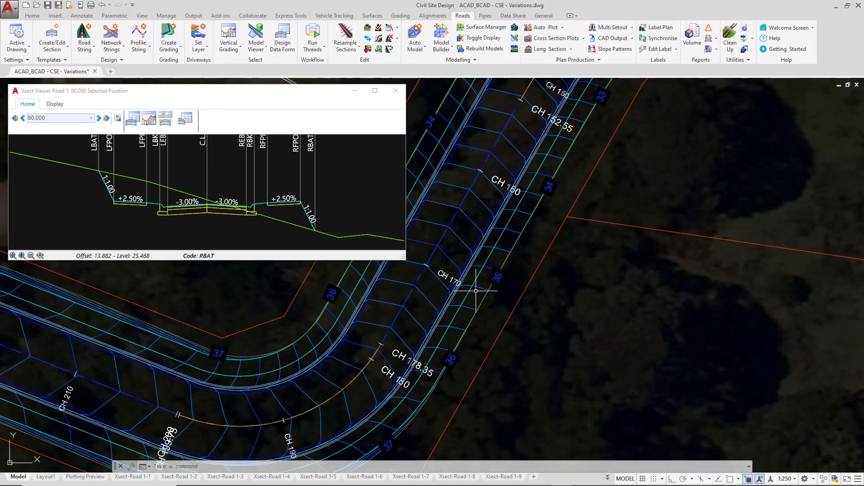
{"action": "left_click", "coordinate": [475, 291]}
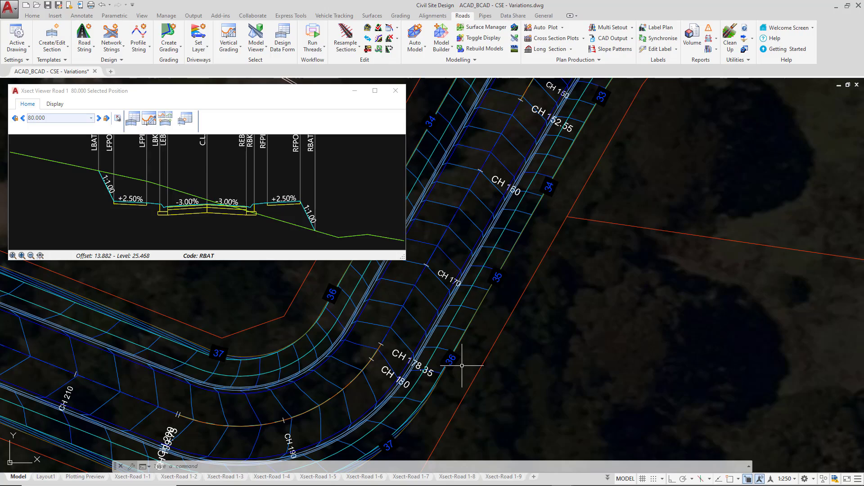
{"action": "scroll", "coordinate": [461, 366], "scroll_direction": "down", "scroll_amount": 3}
{"action": "middle_click_drag", "start_coordinate": [462, 366], "coordinate": [532, 202]}
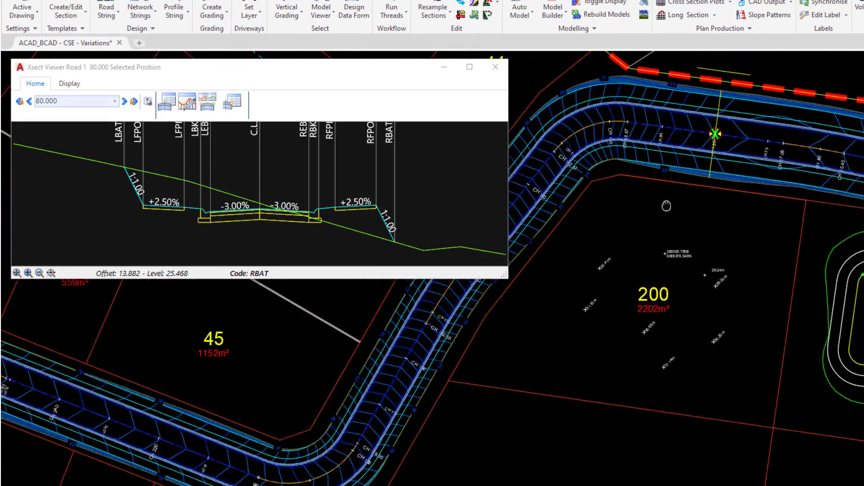
{"action": "middle_click_drag", "start_coordinate": [666, 205], "coordinate": [602, 219]}
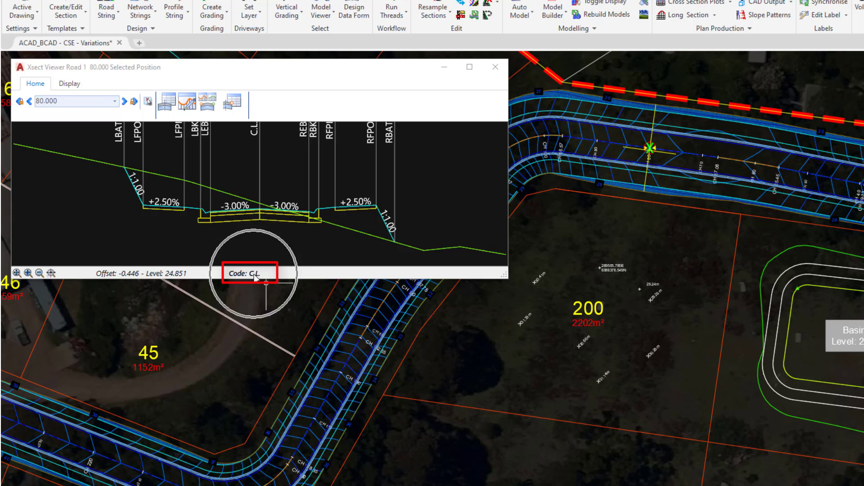
Step: Start a Delete Section variation for code LFPO from the chainage 80 cross section
{"action": "right_click", "coordinate": [142, 139]}
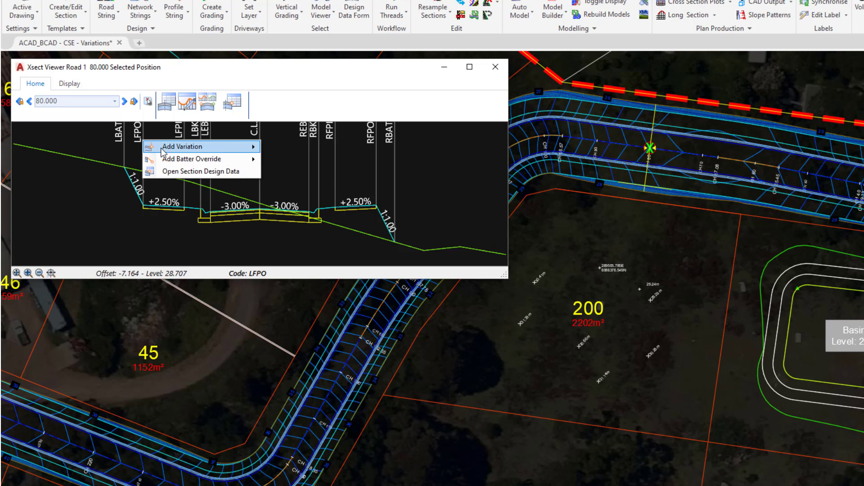
{"action": "mouse_move", "coordinate": [161, 152]}
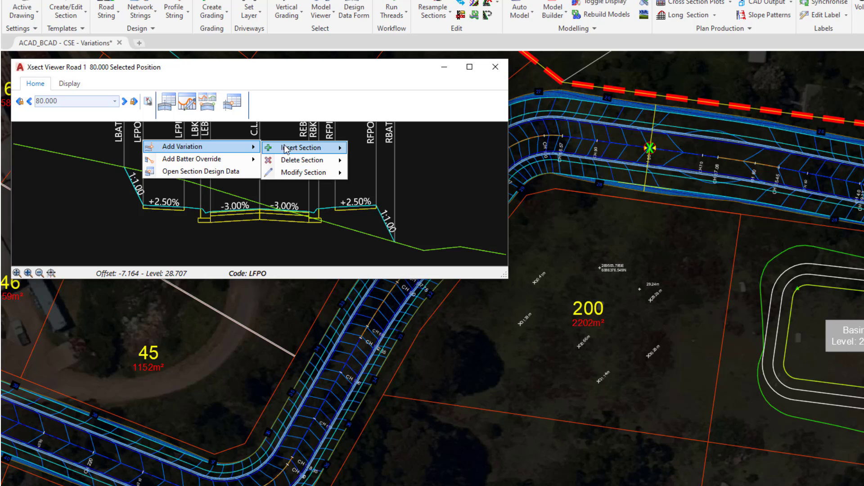
{"action": "mouse_move", "coordinate": [321, 150]}
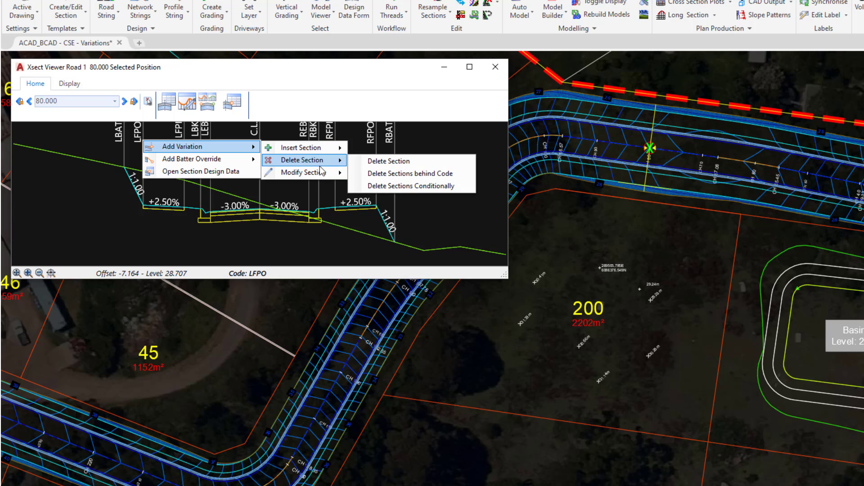
{"action": "mouse_move", "coordinate": [321, 176]}
{"action": "left_click", "coordinate": [443, 166]}
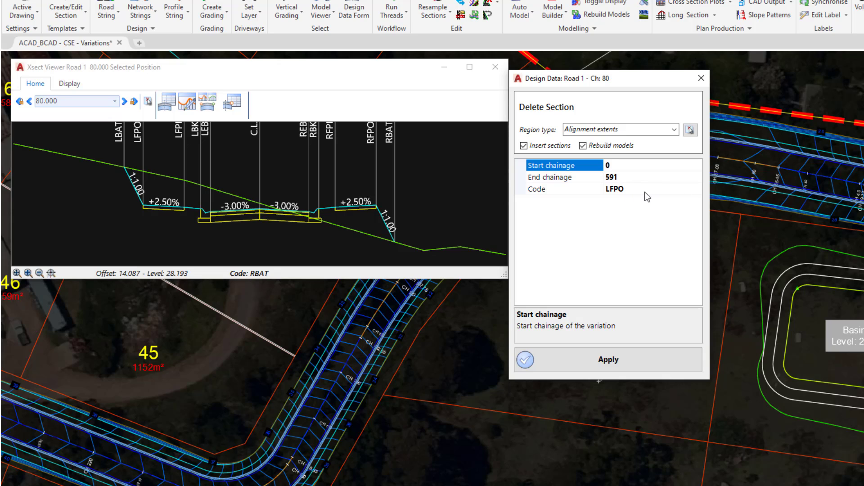
Step: Set the variation's end chainage to 170, keep LFPO as the code to delete, and apply it
{"action": "left_click", "coordinate": [613, 180]}
{"action": "double_click", "coordinate": [612, 178]}
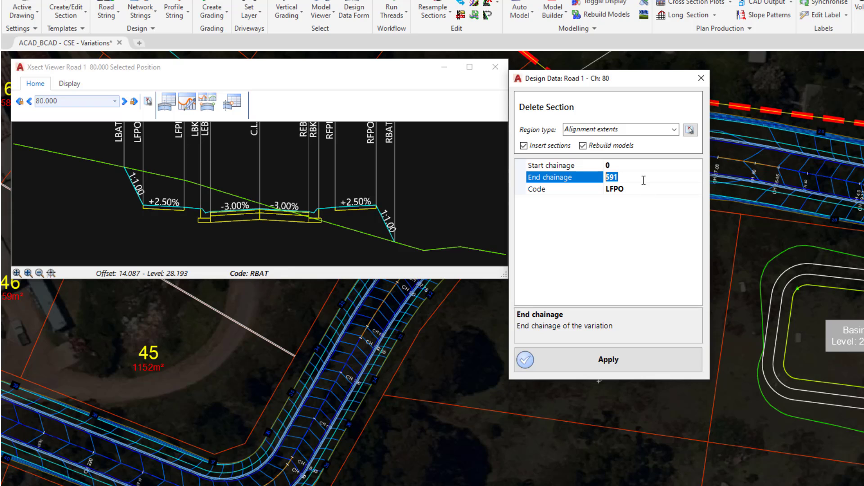
{"action": "type", "text": "170"}
{"action": "left_click", "coordinate": [662, 191]}
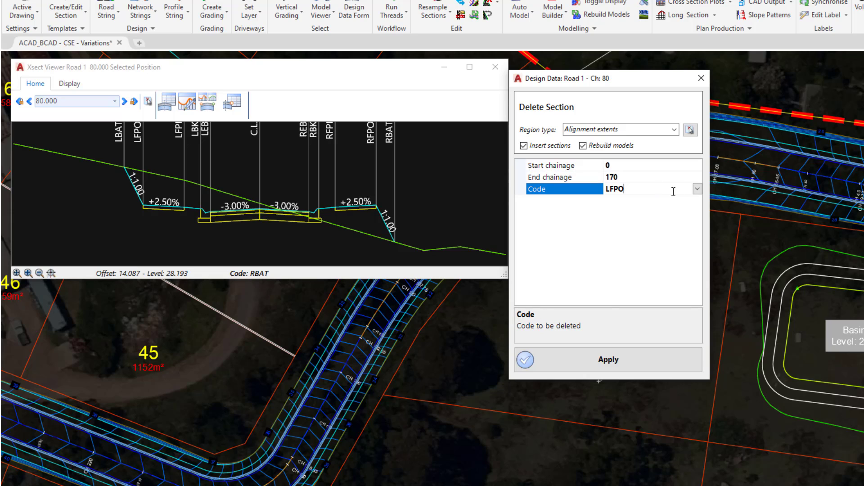
{"action": "left_click", "coordinate": [697, 188]}
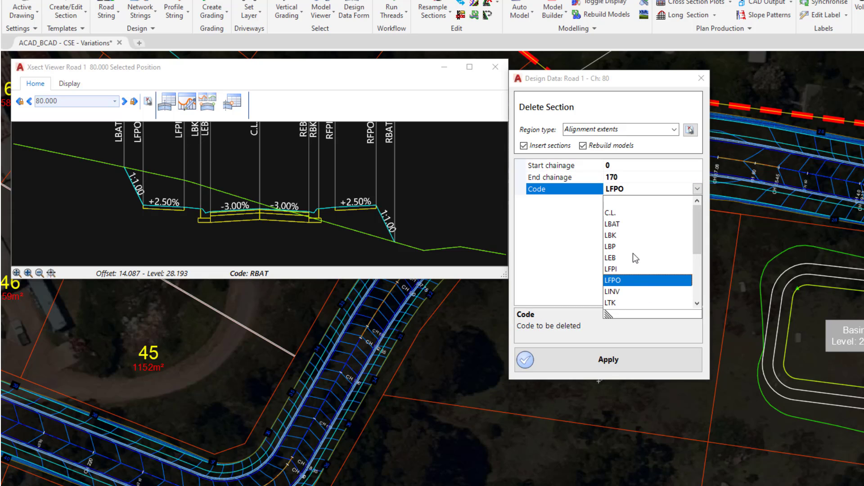
{"action": "left_click", "coordinate": [559, 221]}
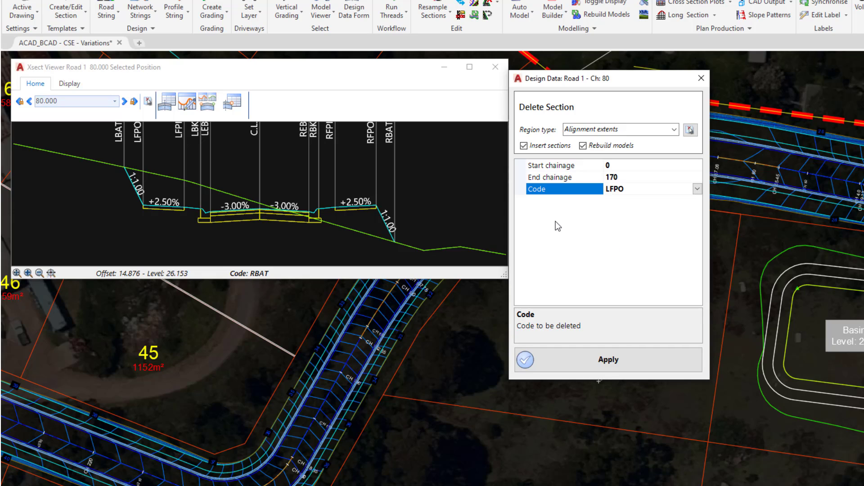
{"action": "left_click", "coordinate": [624, 362]}
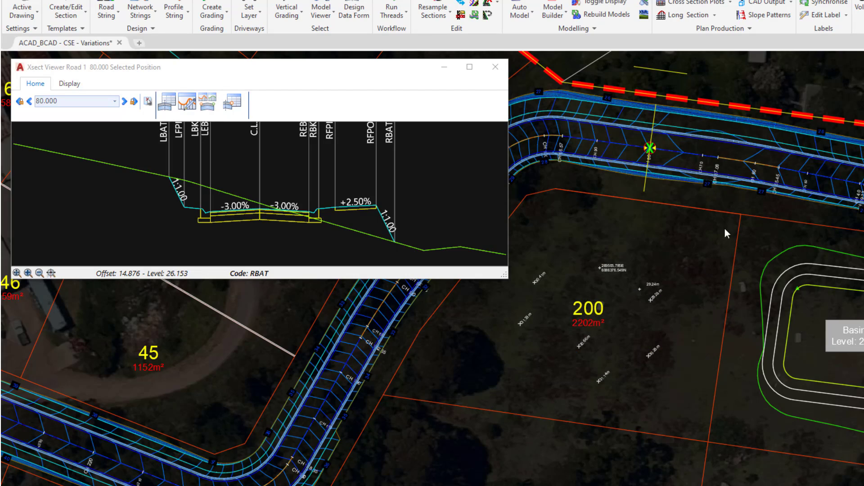
Step: Inspect the formation edge of Road 1 in plan around chainage 170, where the LFPO deletion ends
{"action": "scroll", "coordinate": [725, 193], "scroll_direction": "up", "scroll_amount": 3}
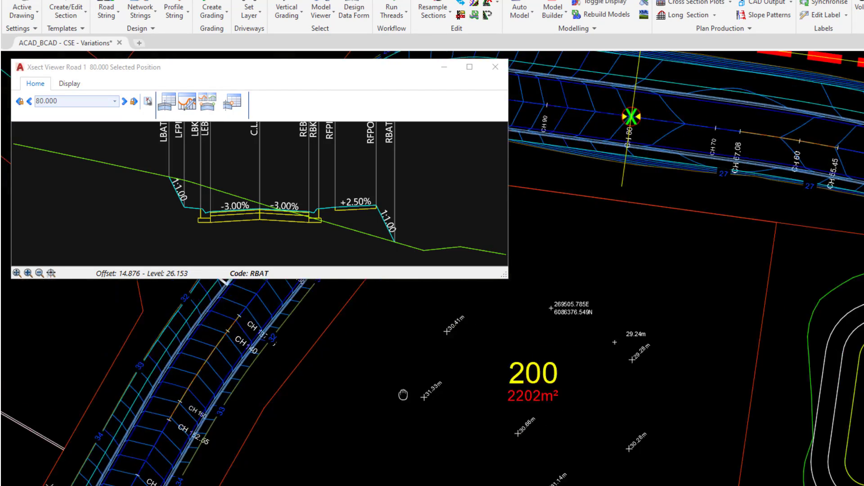
{"action": "scroll", "coordinate": [568, 342], "scroll_direction": "up", "scroll_amount": 2}
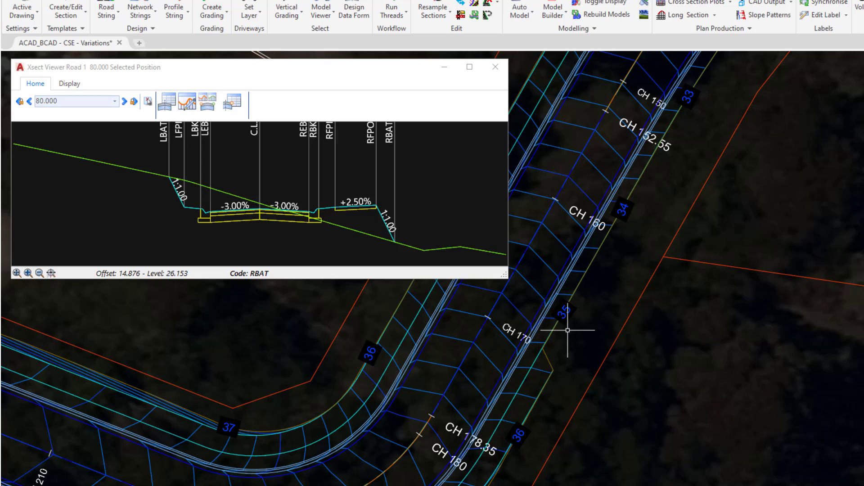
{"action": "scroll", "coordinate": [568, 330], "scroll_direction": "down", "scroll_amount": 2}
{"action": "scroll", "coordinate": [568, 330], "scroll_direction": "down", "scroll_amount": 3}
{"action": "scroll", "coordinate": [586, 221], "scroll_direction": "up", "scroll_amount": 3}
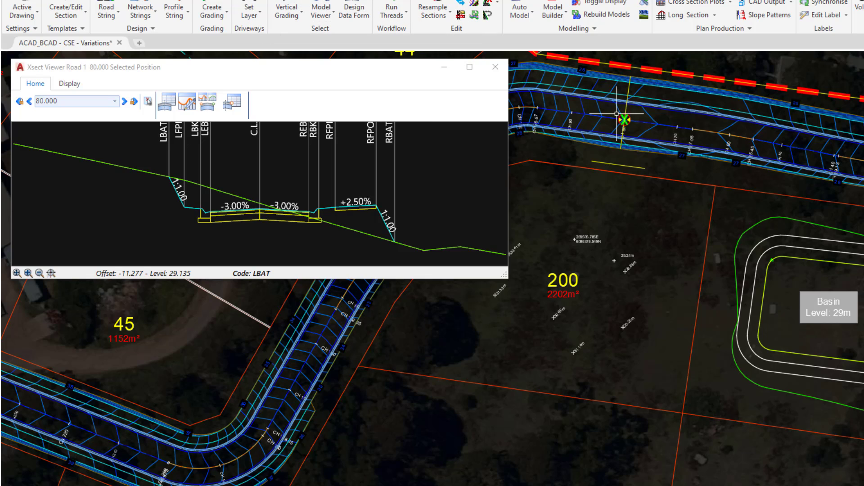
Step: Review the LFPO delete variation's chainages and code in Road 1's full design data form, leaving them unchanged
{"action": "left_click", "coordinate": [167, 105]}
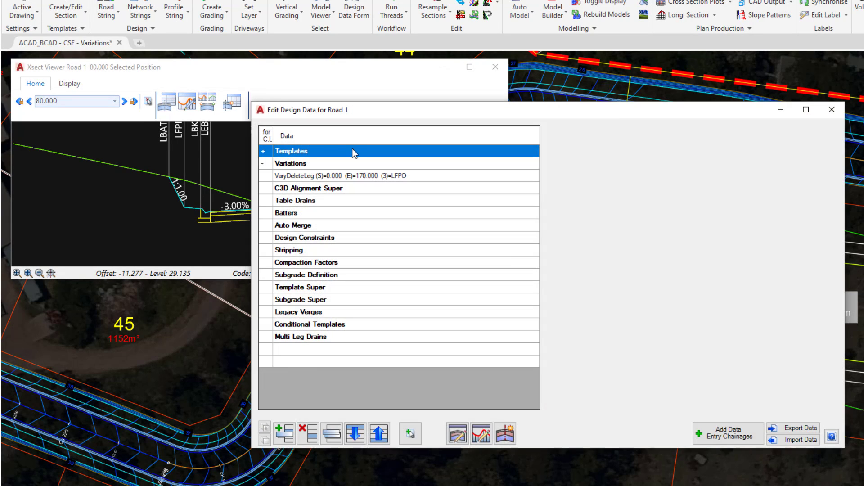
{"action": "left_click", "coordinate": [262, 164]}
{"action": "left_click", "coordinate": [264, 164]}
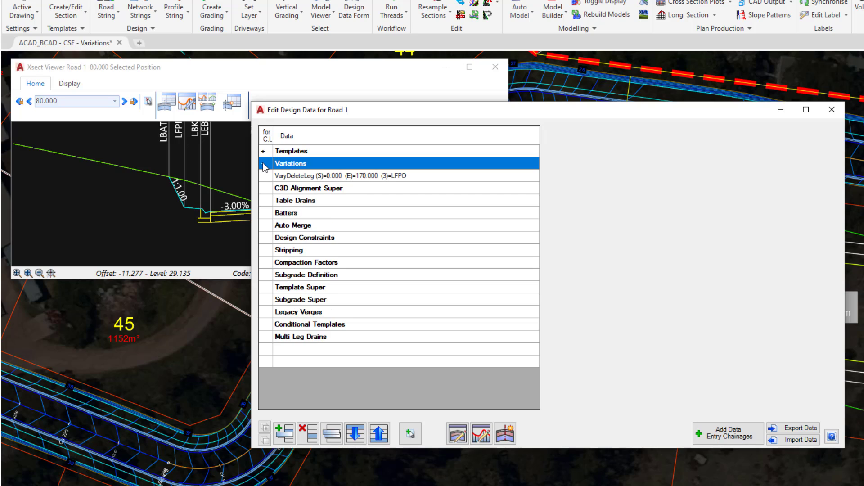
{"action": "left_click", "coordinate": [366, 177]}
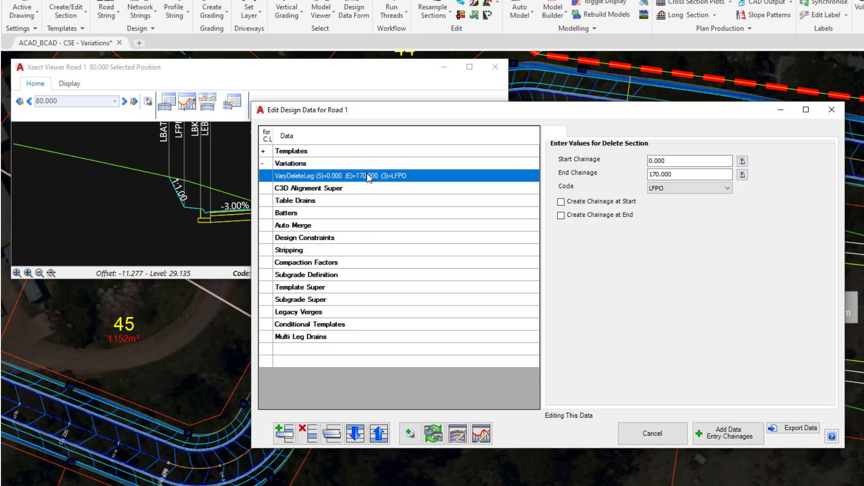
{"action": "left_click", "coordinate": [675, 160]}
{"action": "key", "text": "Tab"}
{"action": "left_click", "coordinate": [689, 188]}
{"action": "left_click", "coordinate": [760, 249]}
{"action": "left_click", "coordinate": [830, 110]}
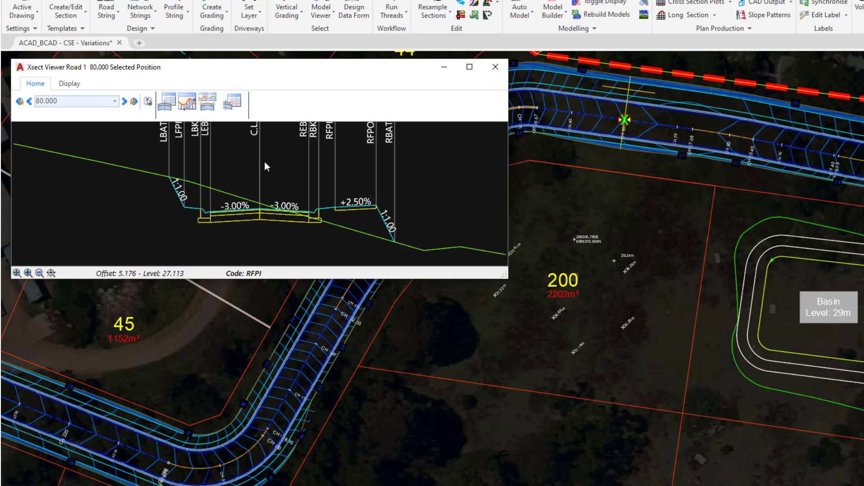
Step: Open the section design data at chainage 80 and view its template and Delete Section variation settings
{"action": "right_click", "coordinate": [244, 151]}
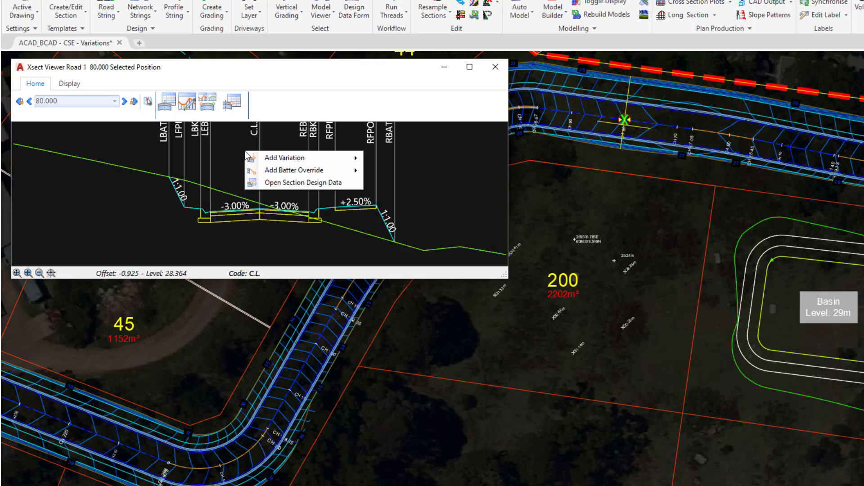
{"action": "left_click", "coordinate": [297, 182]}
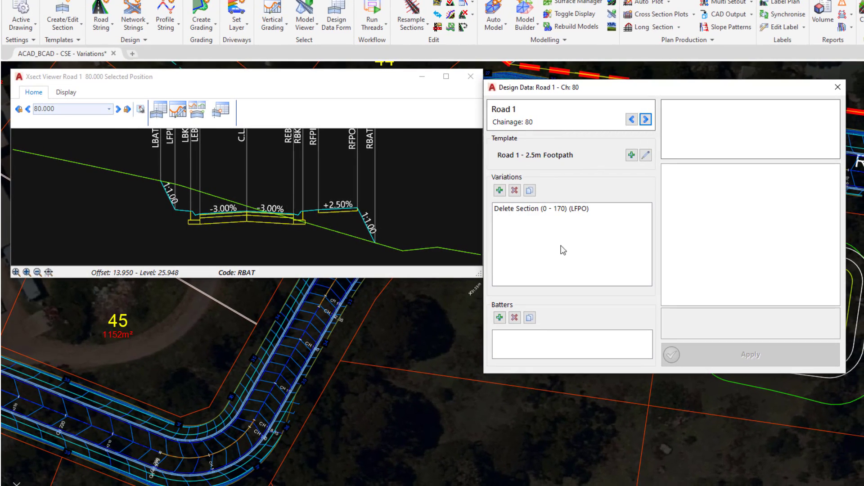
{"action": "left_click", "coordinate": [534, 159]}
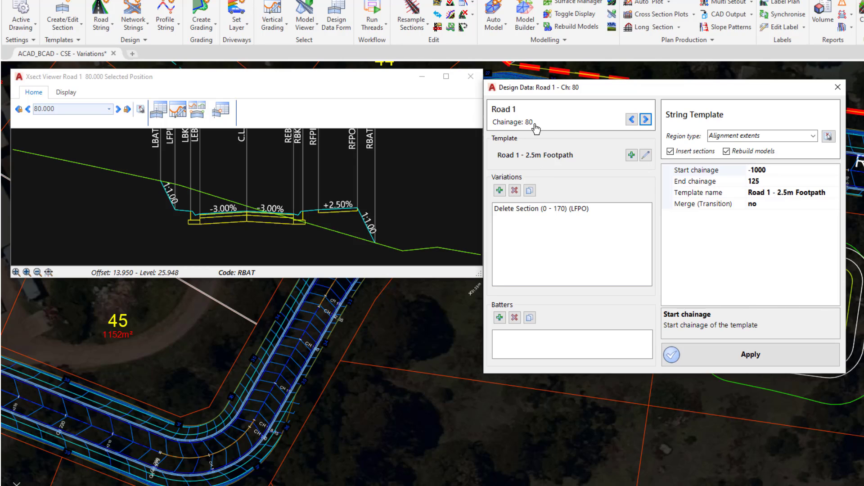
{"action": "left_click", "coordinate": [517, 210]}
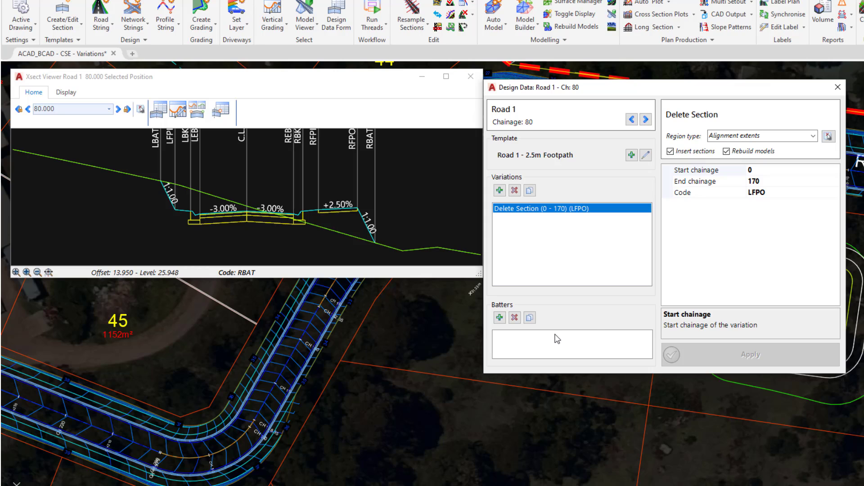
Step: Step the section design data forward to chainage 178.35 and back to 170 to check where the variation applies
{"action": "left_click", "coordinate": [646, 119]}
{"action": "left_click", "coordinate": [646, 119]}
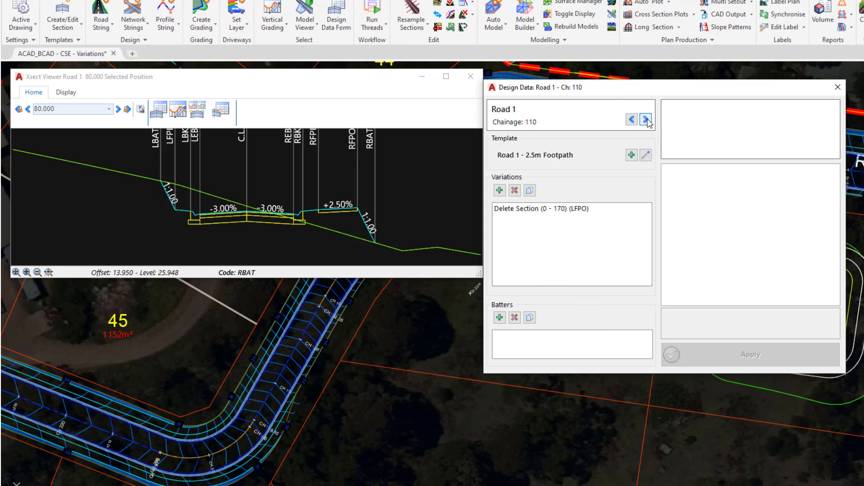
{"action": "left_click", "coordinate": [646, 119]}
{"action": "left_click", "coordinate": [646, 119]}
{"action": "left_click", "coordinate": [646, 119]}
{"action": "left_click", "coordinate": [646, 119]}
{"action": "left_click", "coordinate": [646, 119]}
{"action": "left_click", "coordinate": [646, 119]}
{"action": "left_click", "coordinate": [646, 119]}
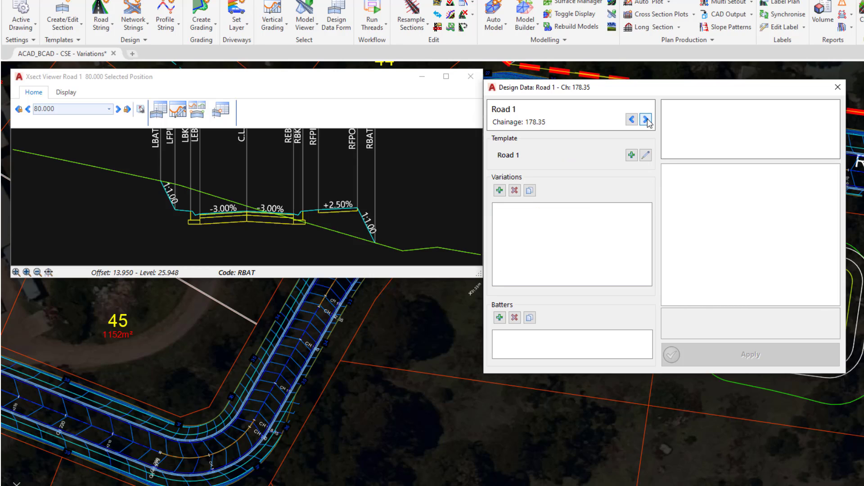
{"action": "left_click", "coordinate": [515, 209]}
{"action": "left_click", "coordinate": [632, 119]}
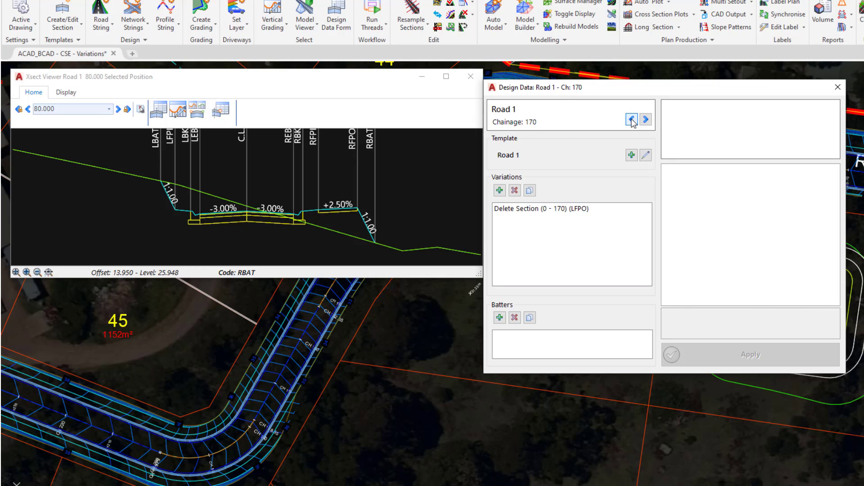
Step: Review the Delete Section variation's values at chainage 170 and close the section design data
{"action": "left_click", "coordinate": [529, 210]}
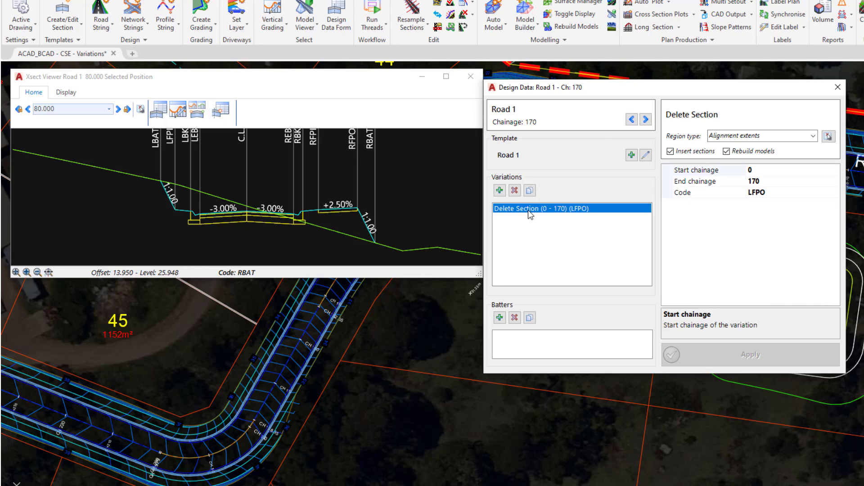
{"action": "left_click", "coordinate": [516, 190]}
{"action": "left_click", "coordinate": [772, 192]}
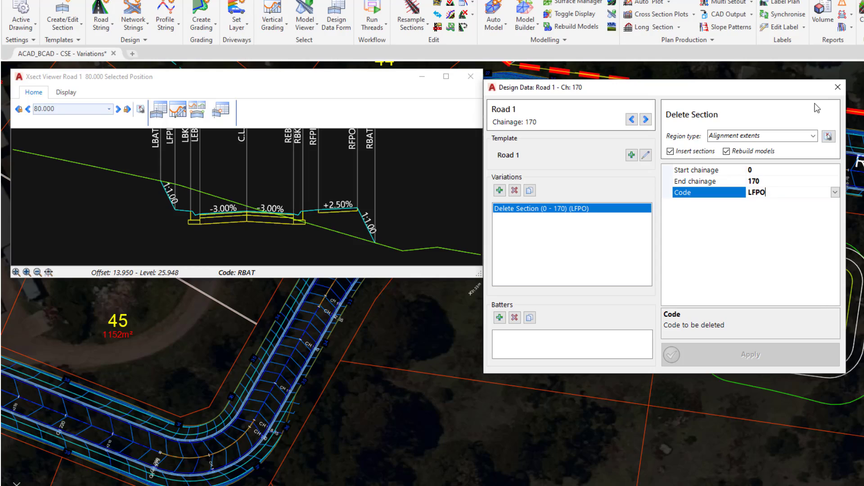
{"action": "left_click", "coordinate": [838, 88]}
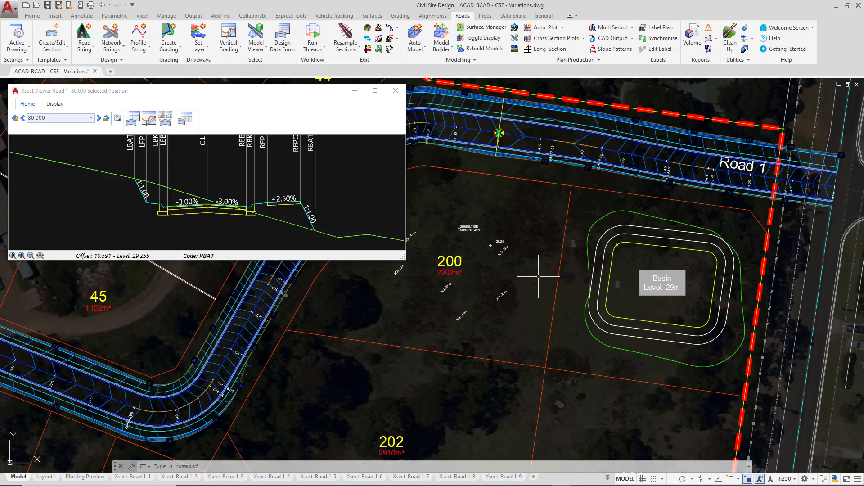